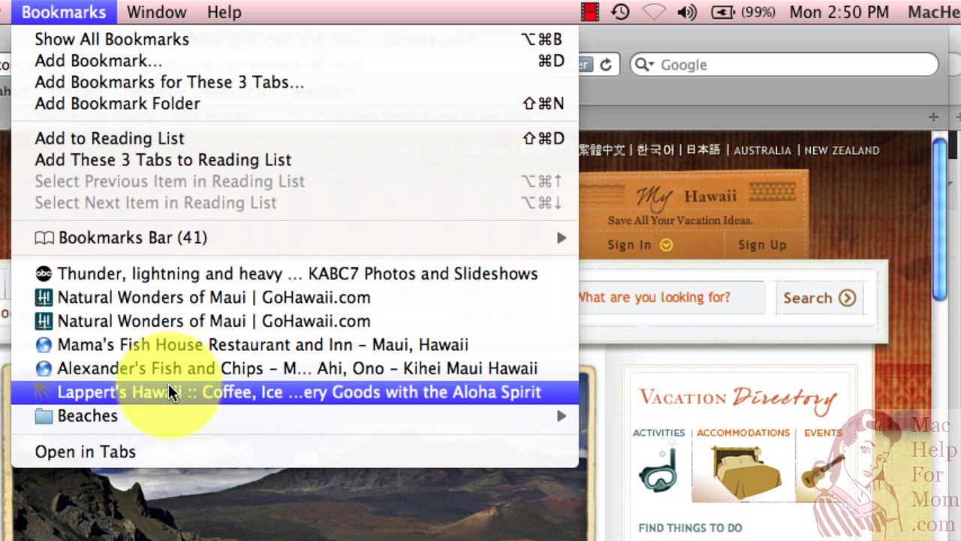
Close the bookmarks menu and look through the Popular folder on the bookmarks bar.
mouse_move(196, 415)
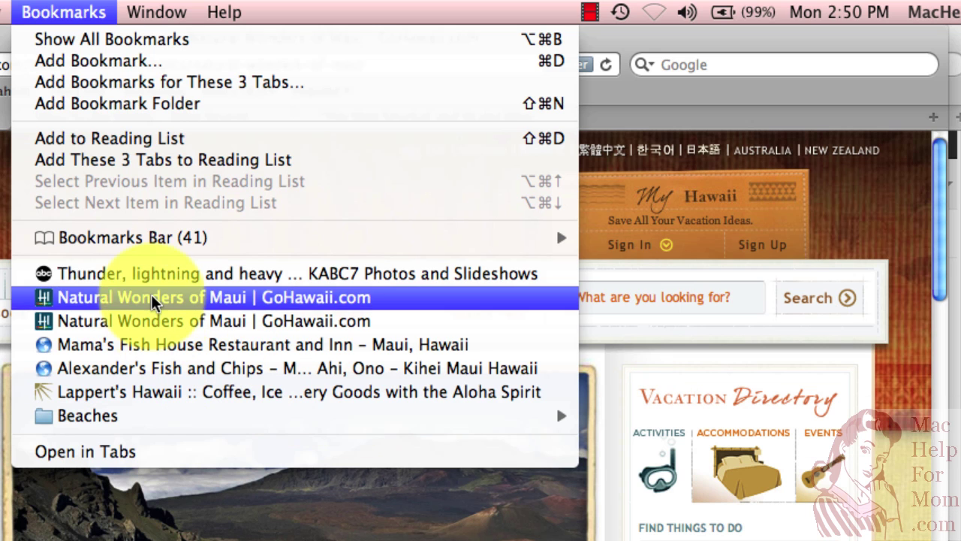
click(73, 18)
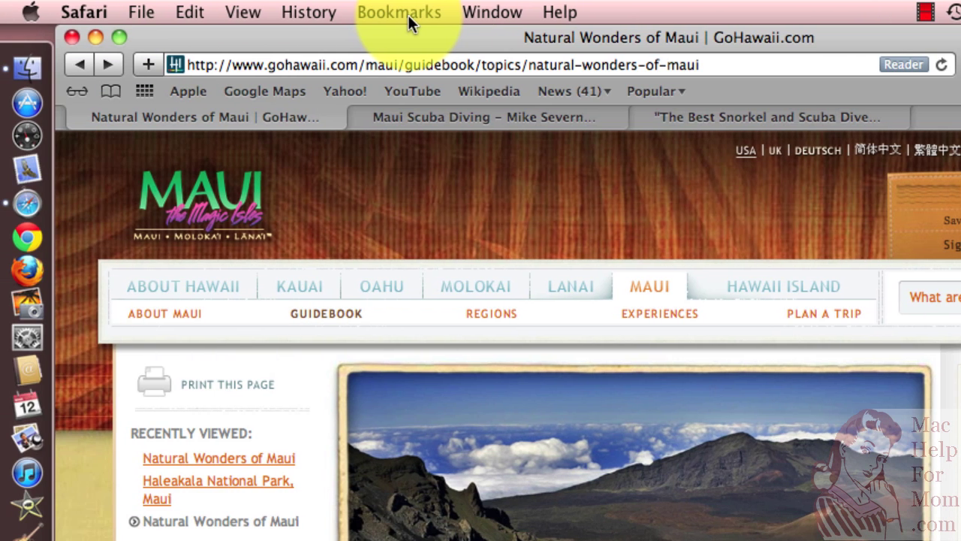
drag(175, 65, 159, 95)
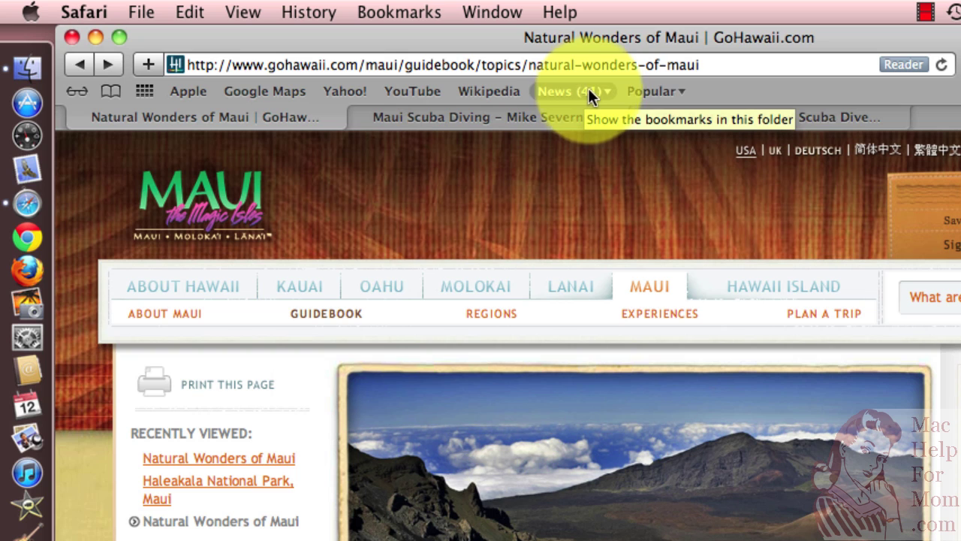
click(682, 92)
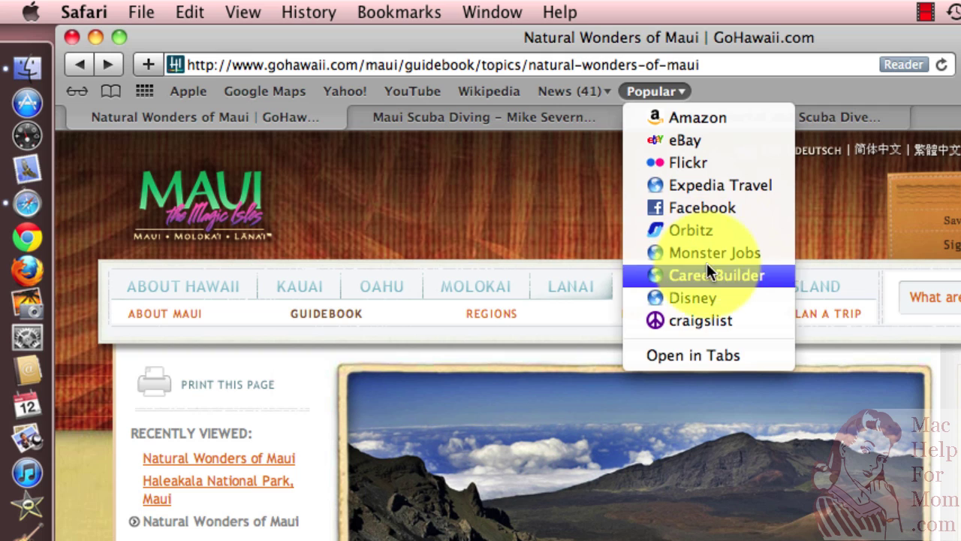
click(726, 96)
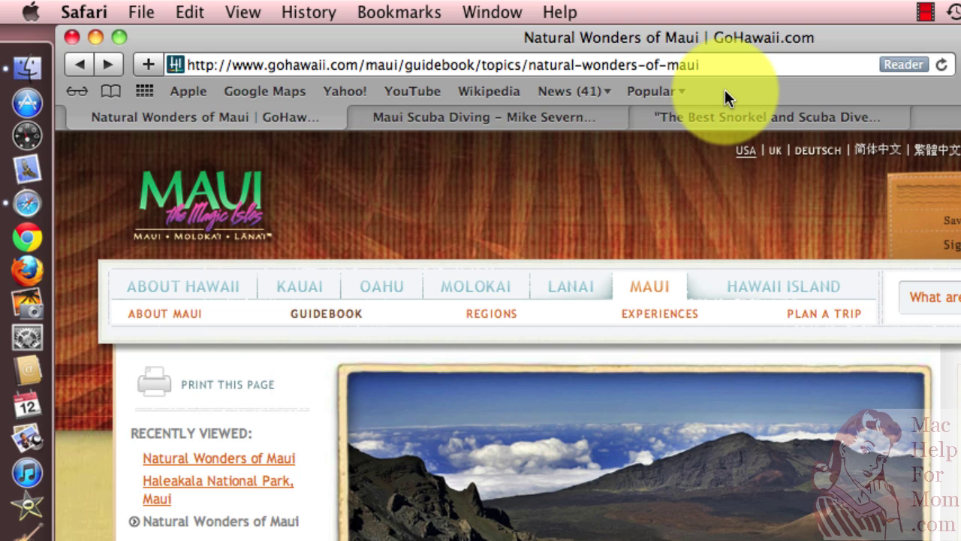
Add the Natural Wonders of Maui page to the bookmarks bar, named 'Maui'.
click(179, 66)
drag(178, 66, 713, 91)
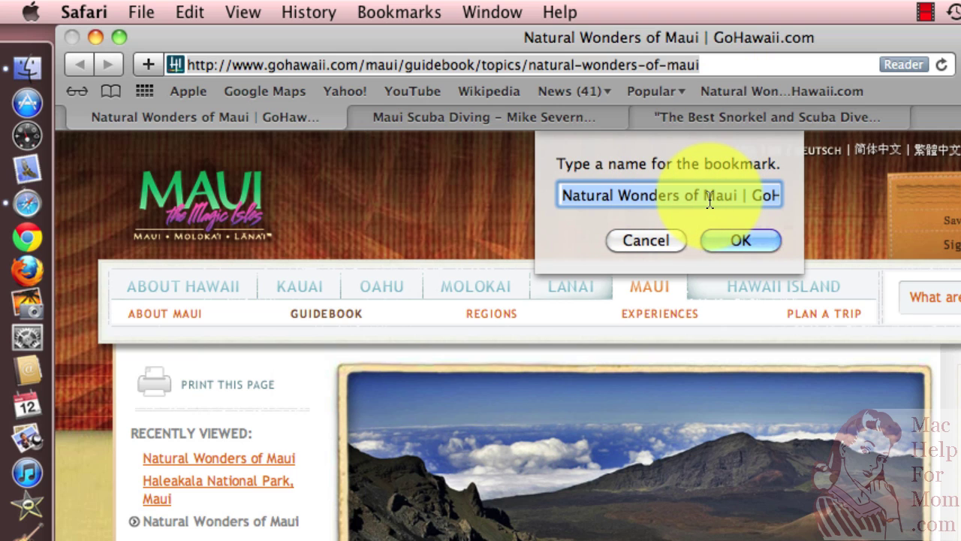
text(Maui)
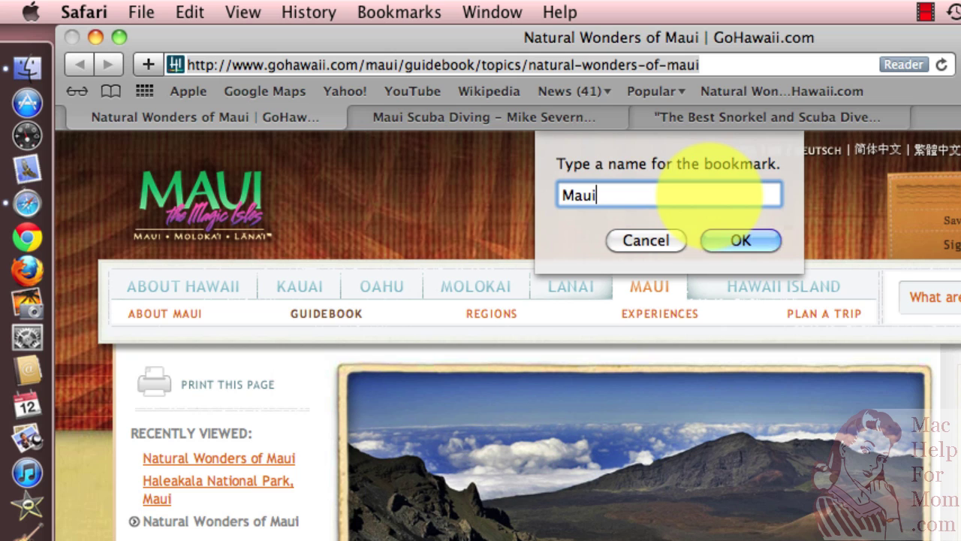
click(761, 245)
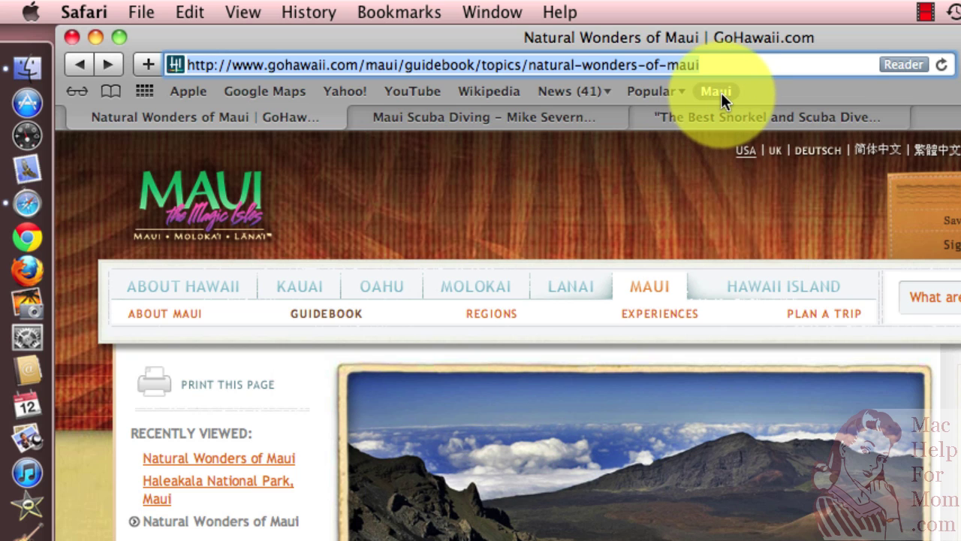
Create a 'Diving' folder on the bookmarks bar and move it to the end, after Maui.
right_click(760, 96)
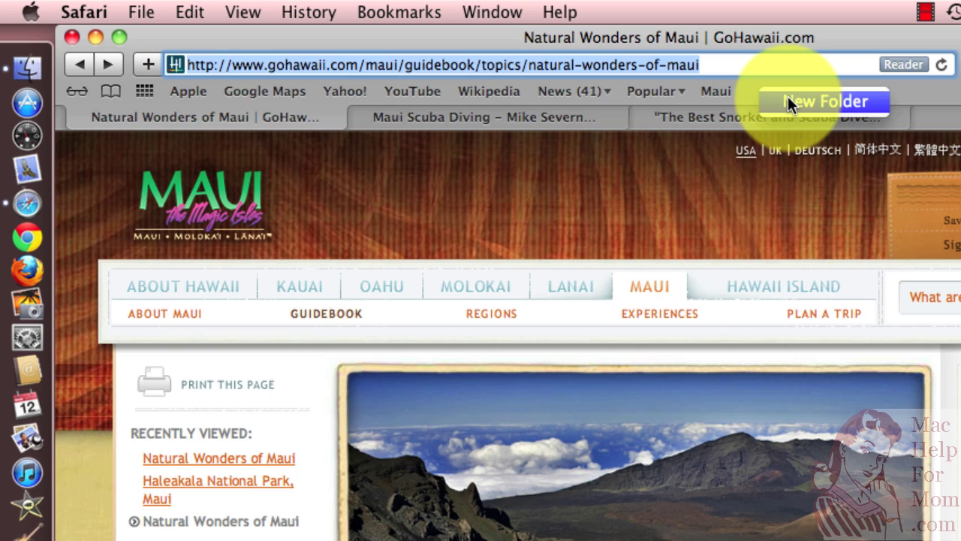
click(789, 102)
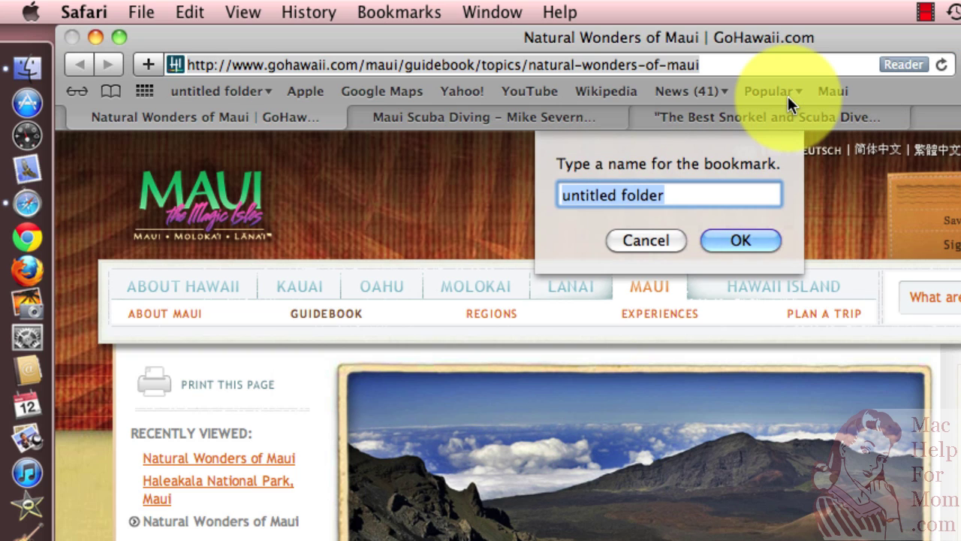
text(Diving)
key(Return)
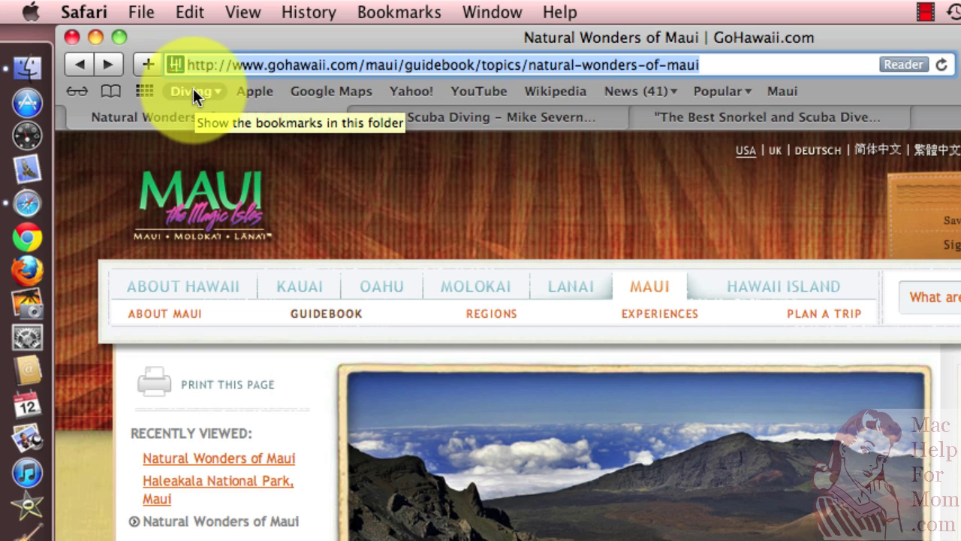
drag(193, 95, 781, 126)
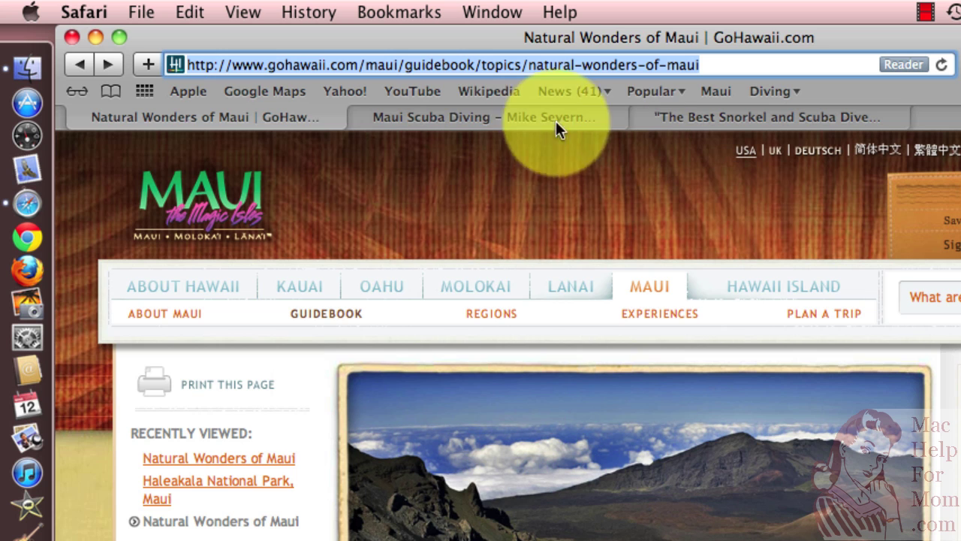
Bookmark the Maui Scuba Diving and Kona dive shop pages into Diving, then check the folder.
click(508, 120)
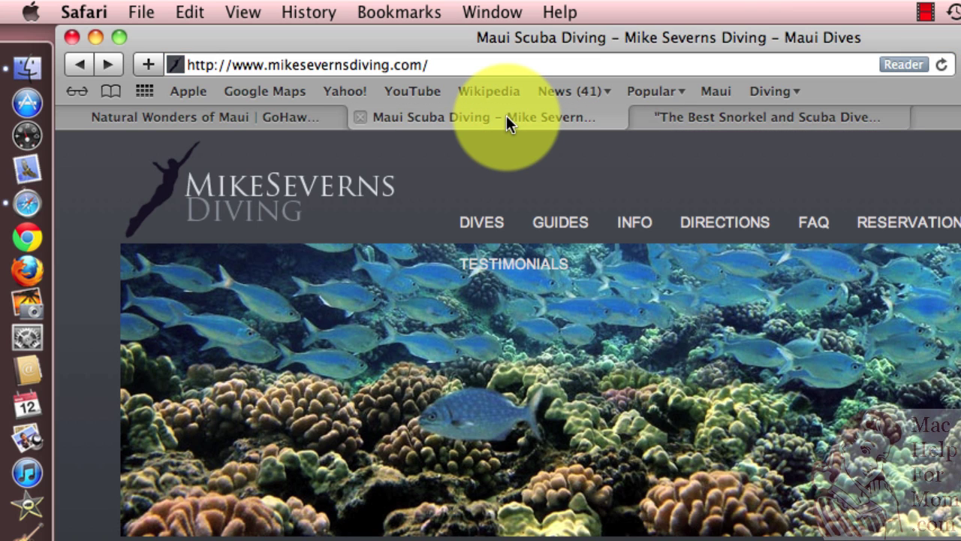
drag(178, 63, 944, 101)
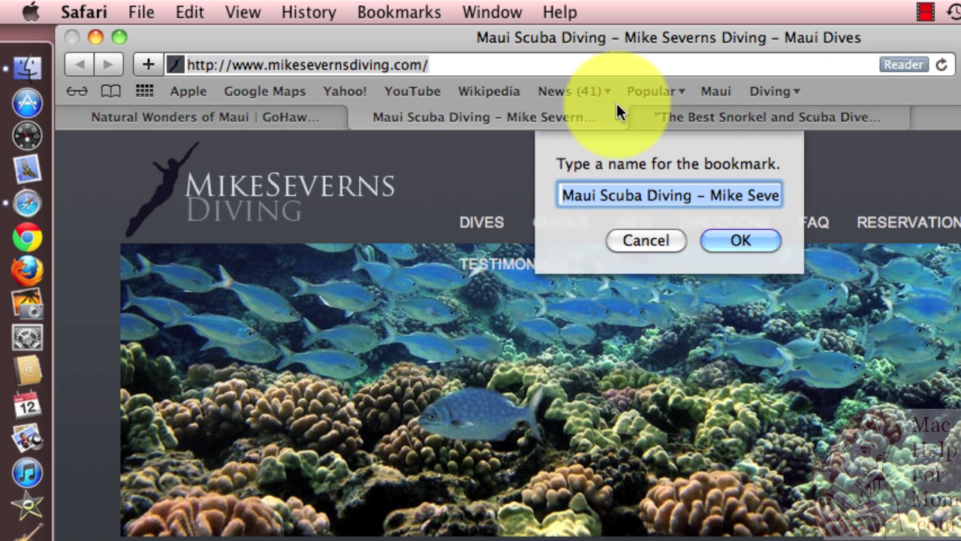
click(733, 241)
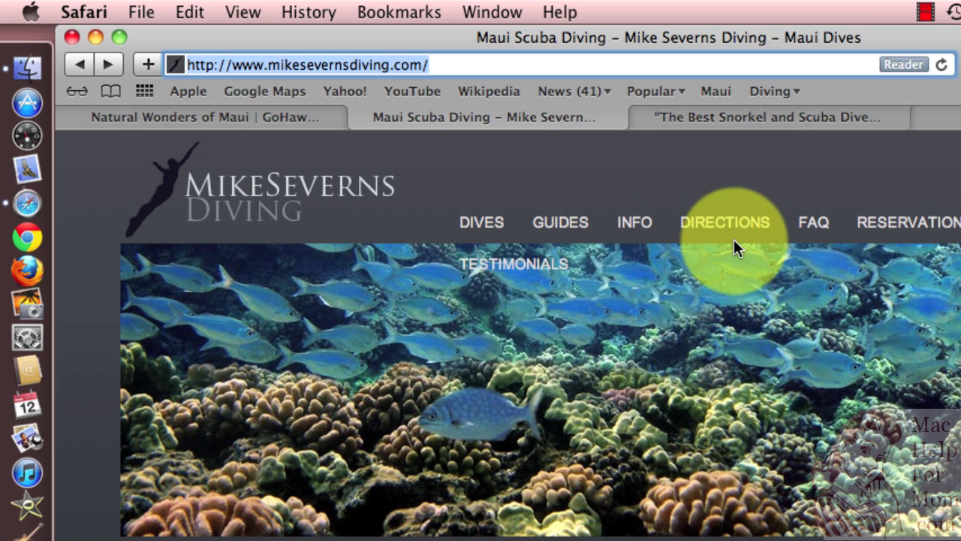
click(752, 117)
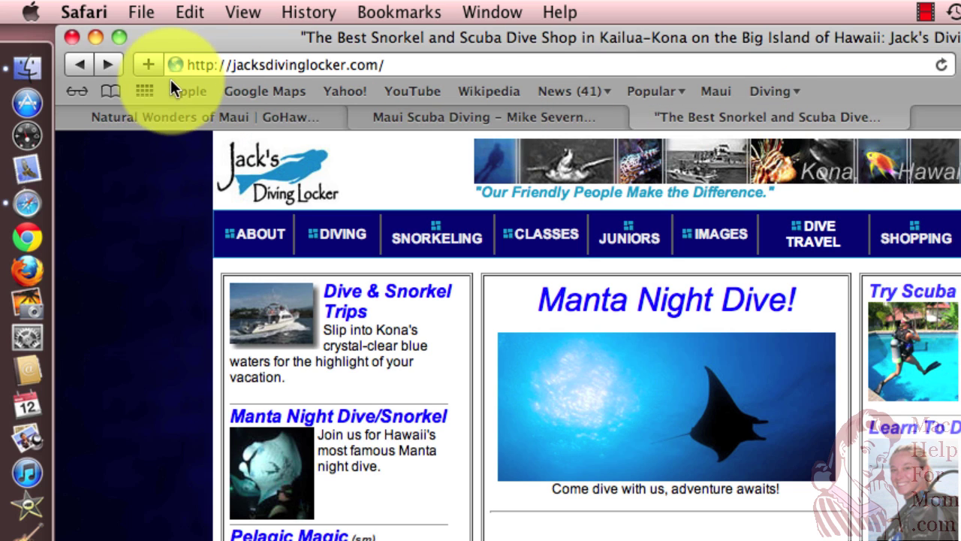
drag(173, 64, 781, 92)
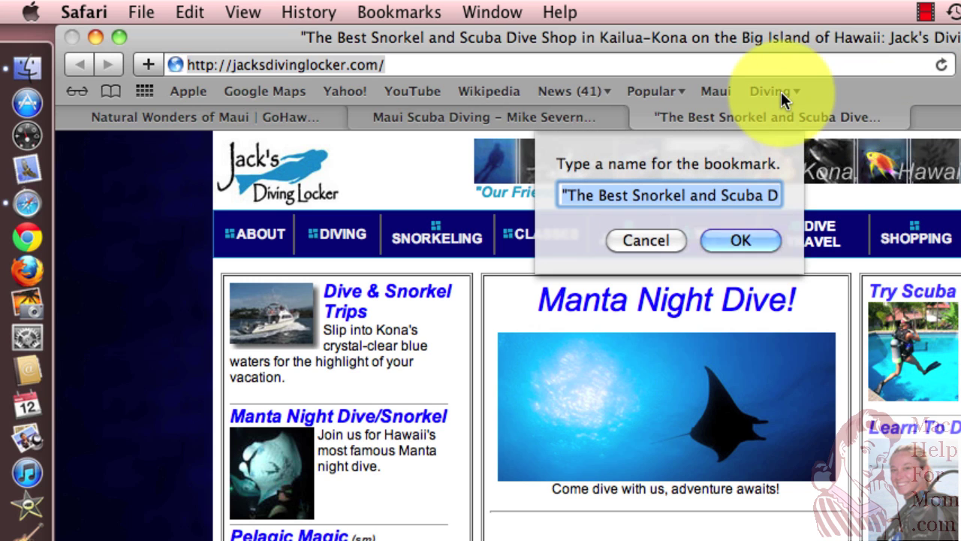
click(743, 235)
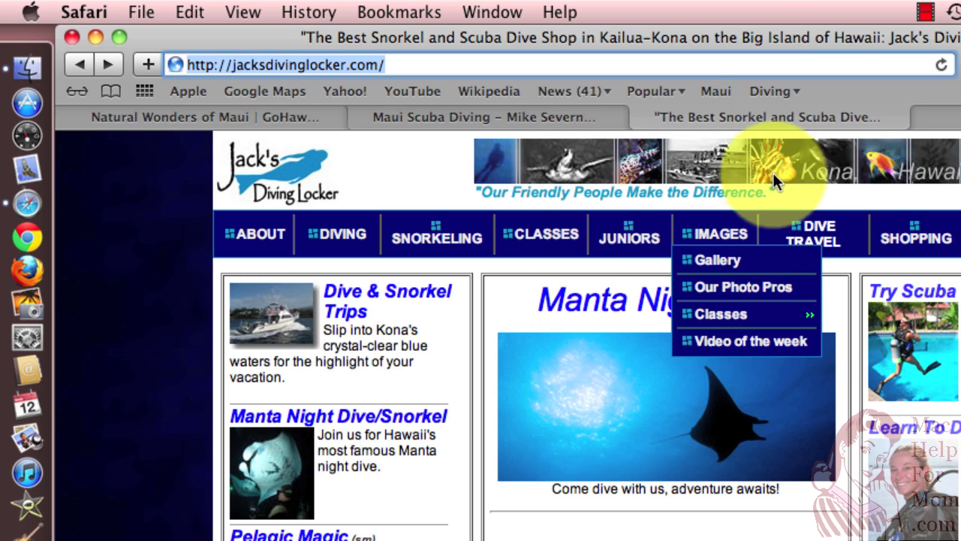
click(789, 91)
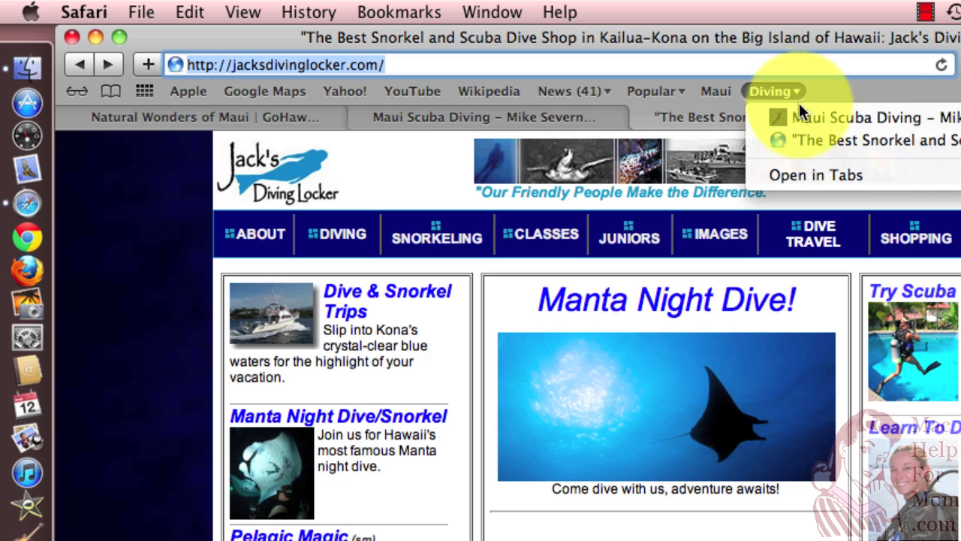
click(828, 89)
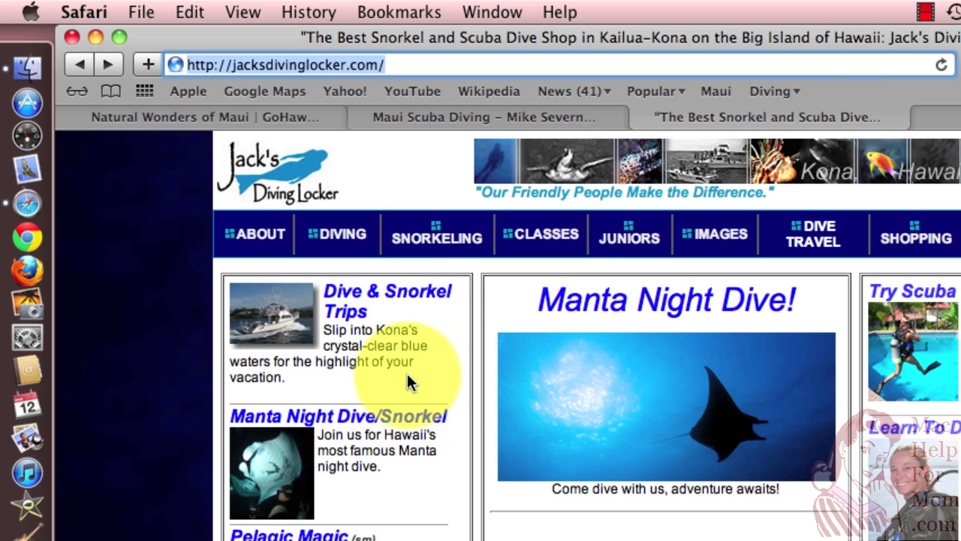
Visit the Manta Night Dive page, cancel its Bookmarks Menu bookmark, and return to Maui Scuba Diving.
click(383, 416)
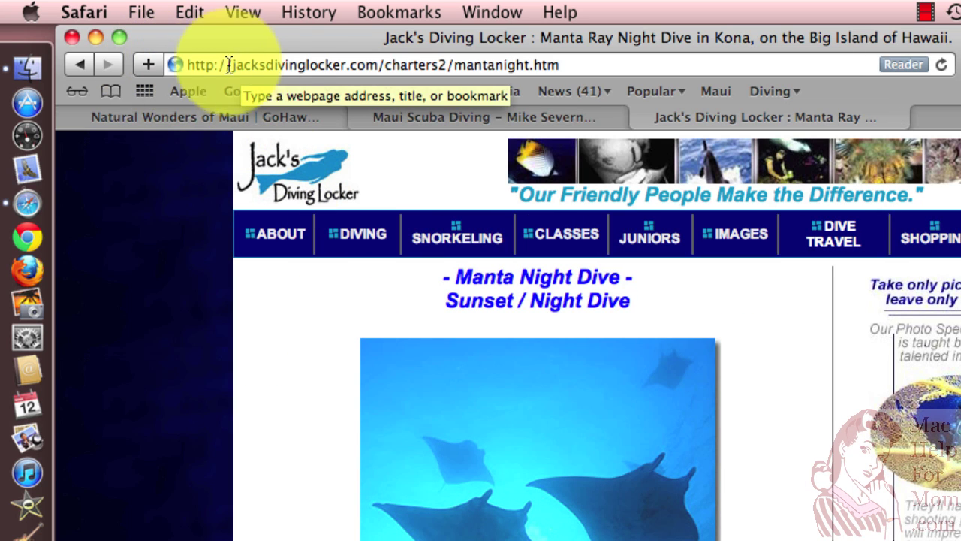
click(147, 65)
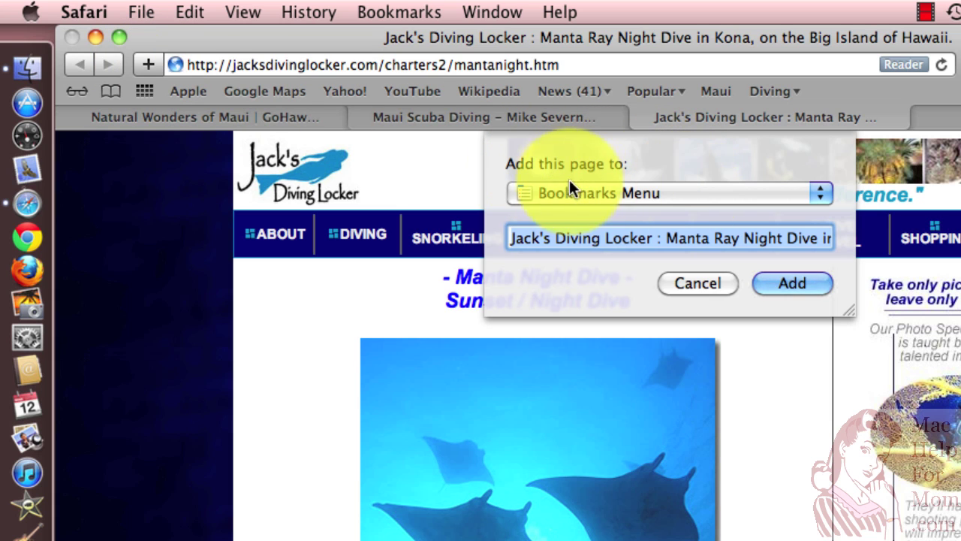
click(639, 188)
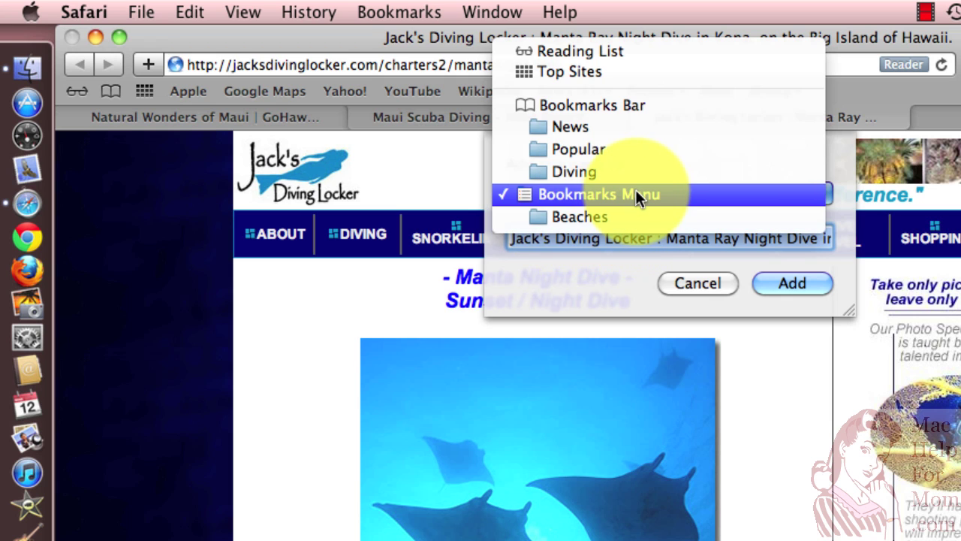
click(671, 199)
click(716, 279)
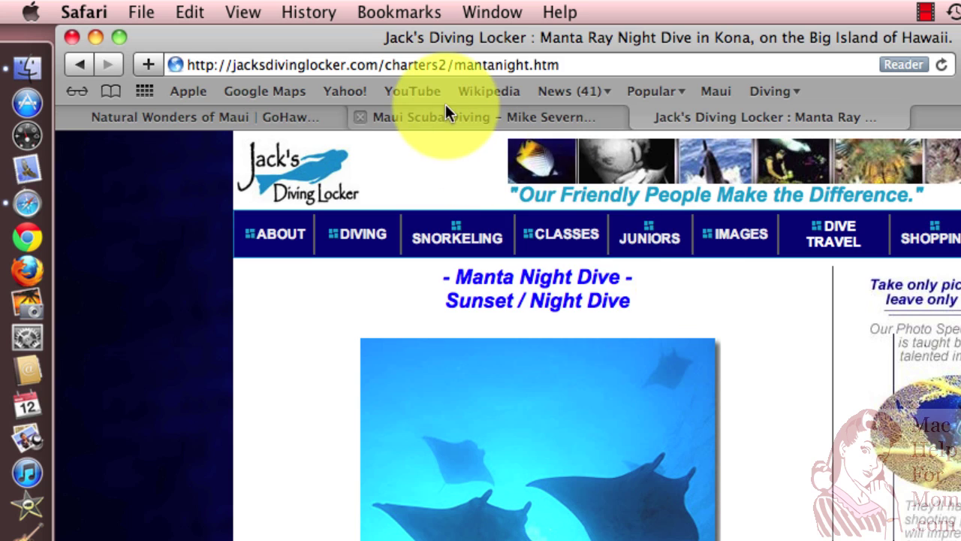
click(445, 107)
click(415, 14)
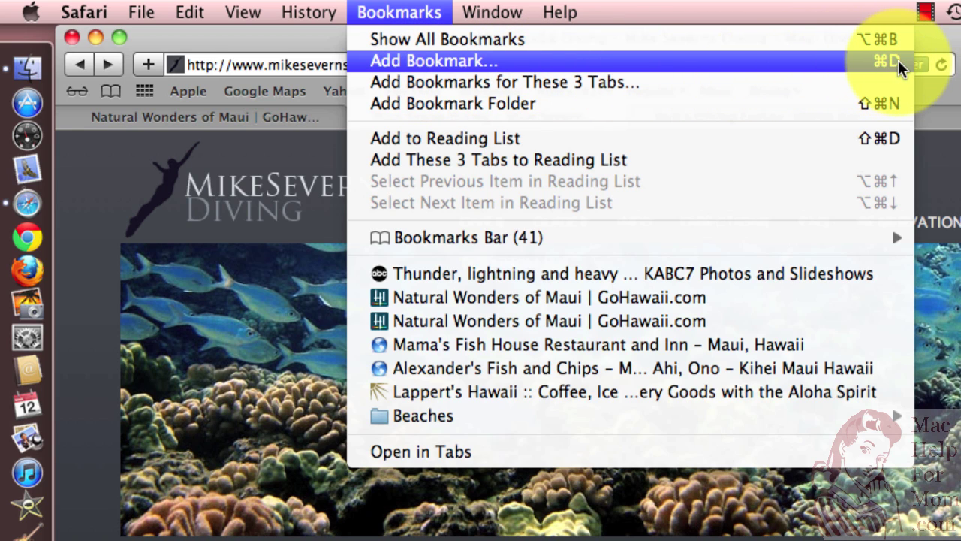
Add the Maui Scuba Diving page to the Bookmarks Menu with Cmd-D.
click(412, 13)
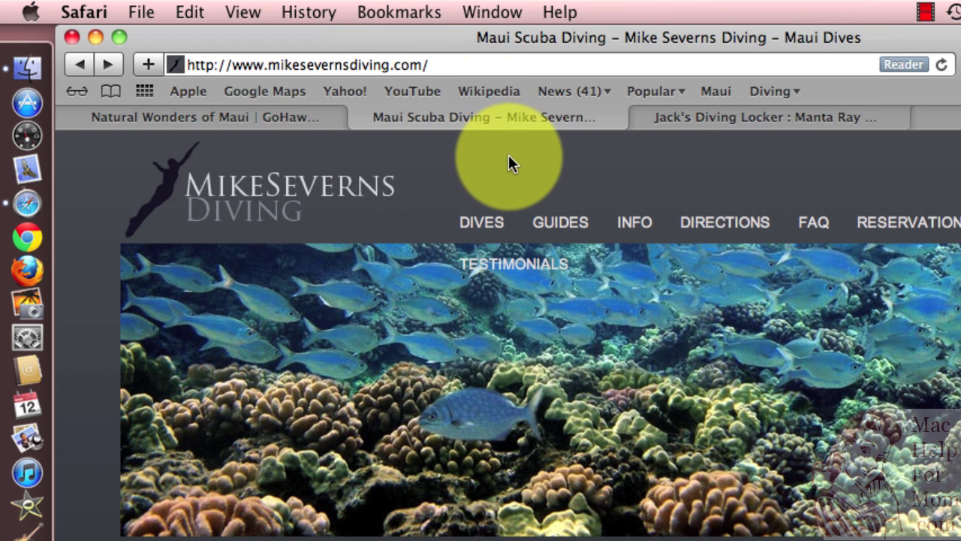
key(super+d)
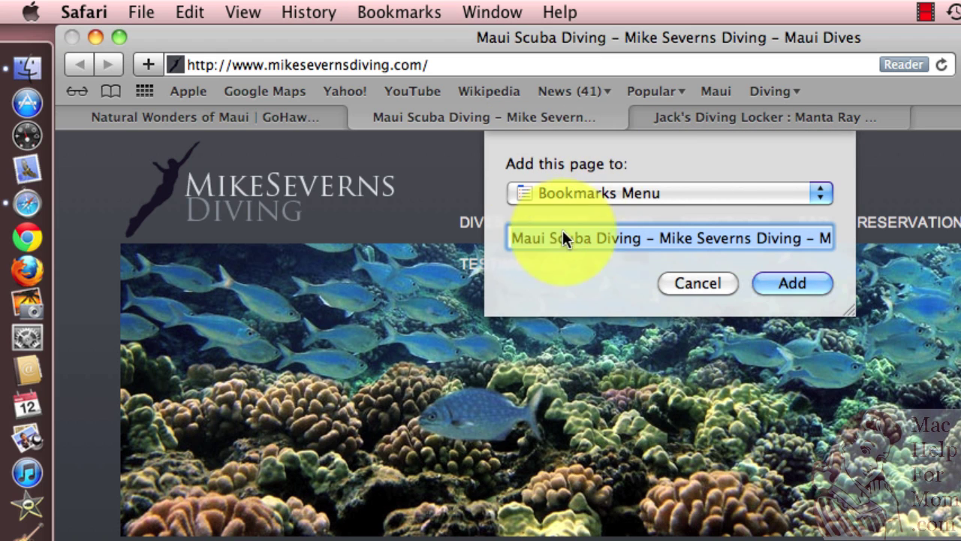
click(785, 283)
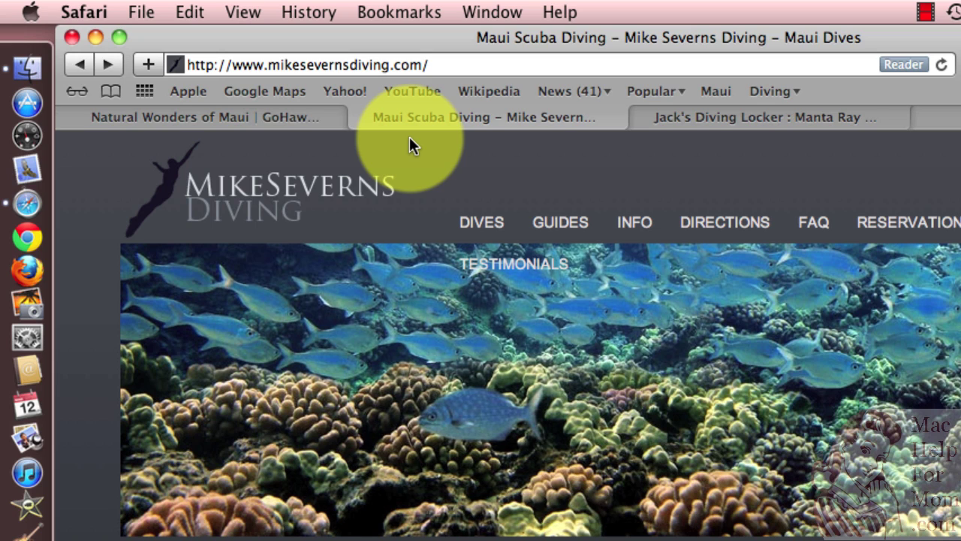
Check the new Bookmarks Menu entry and open a new Top Sites tab.
click(407, 14)
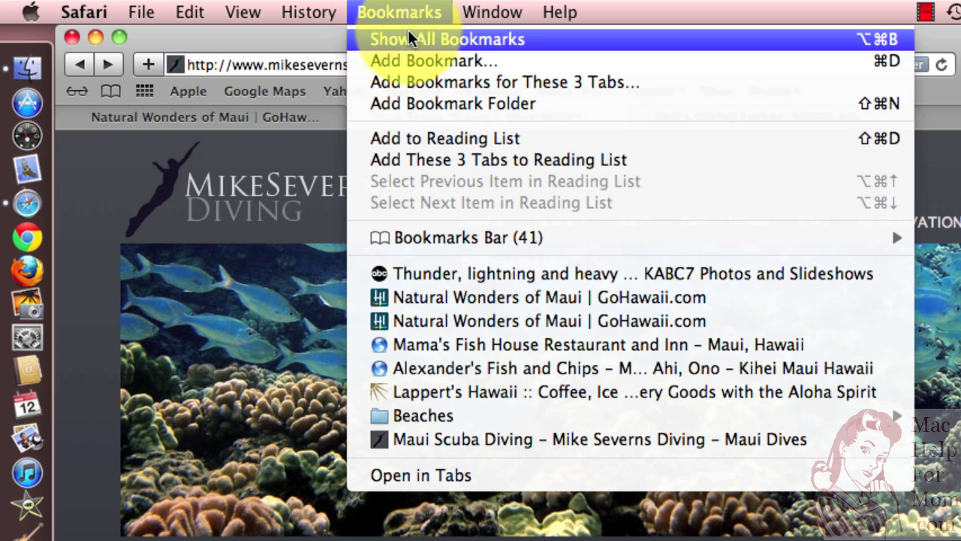
click(364, 16)
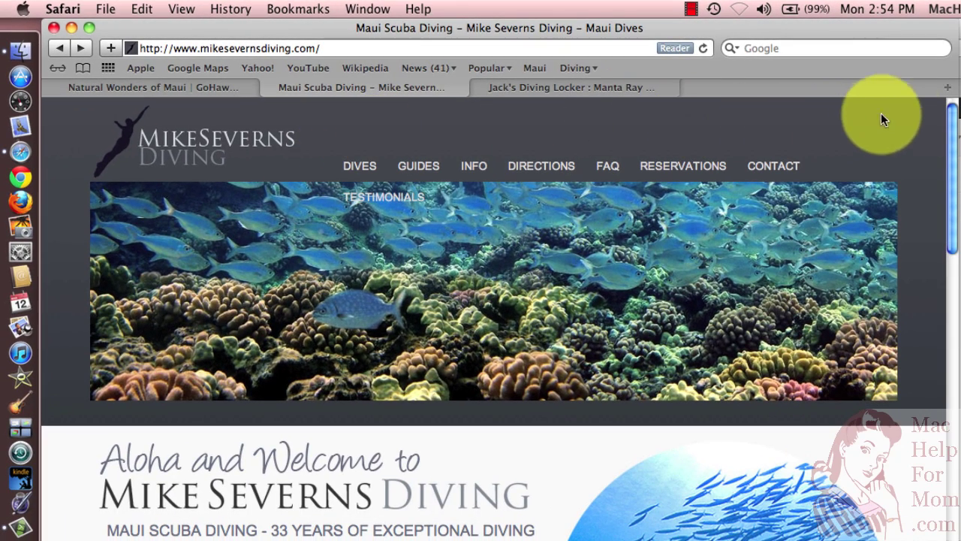
click(948, 88)
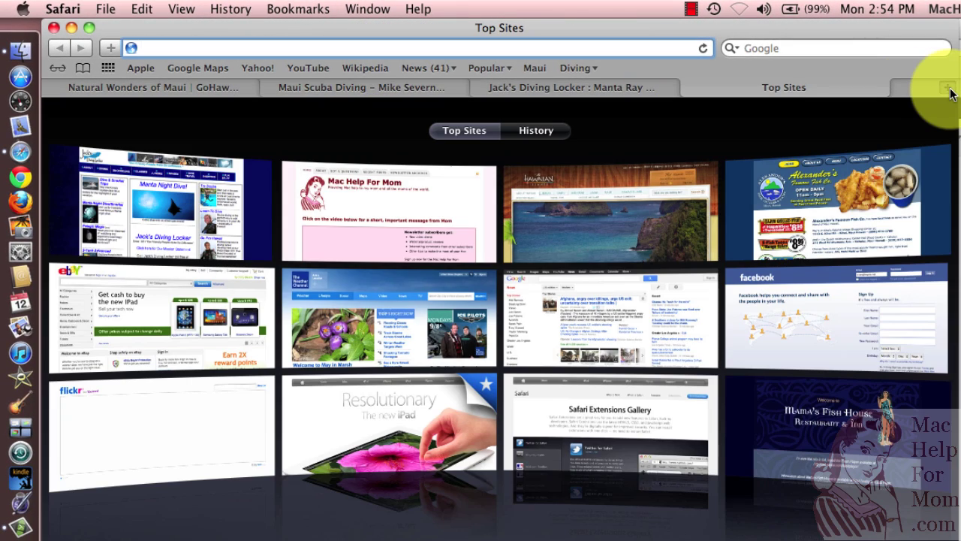
Open the bookmarks library, expand Beaches, and switch from Bookmarks Bar back to Bookmarks Menu.
click(81, 67)
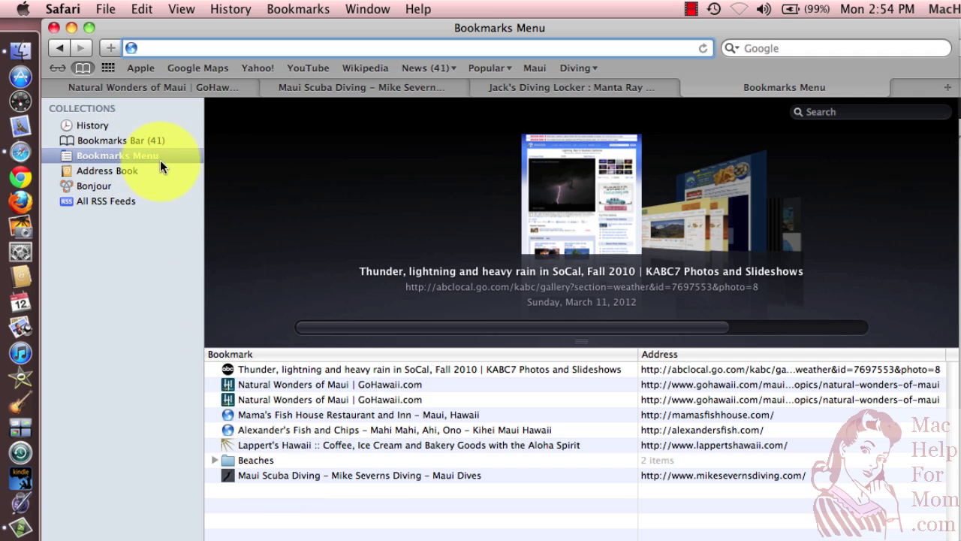
click(214, 458)
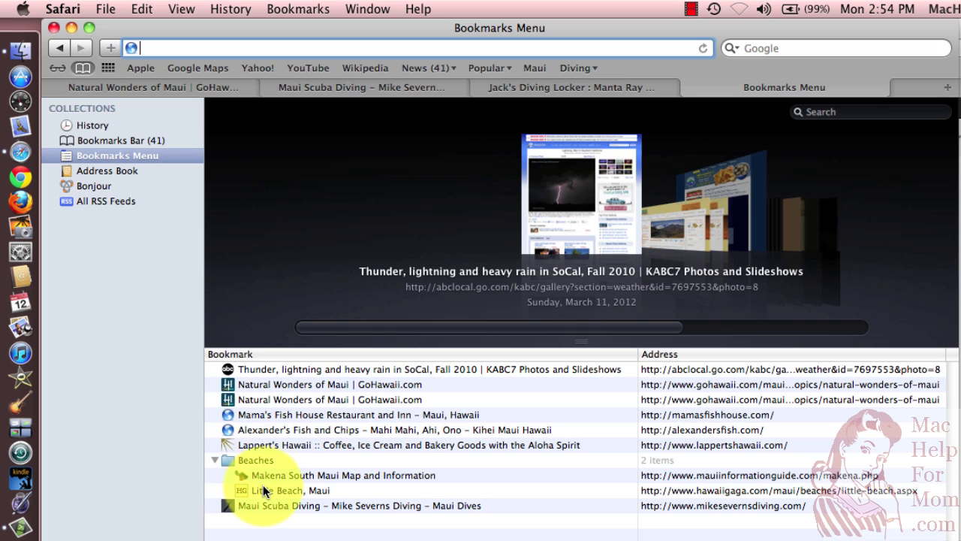
click(132, 139)
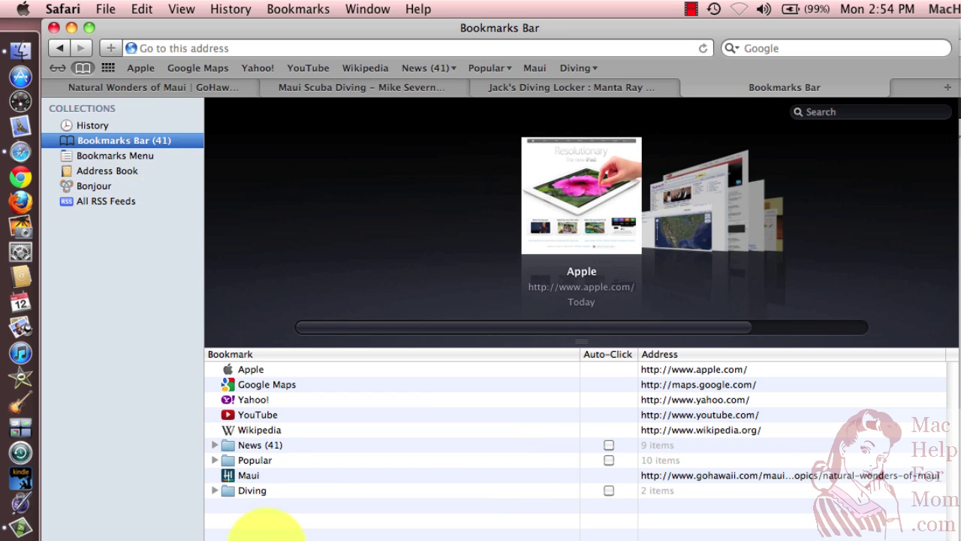
click(154, 158)
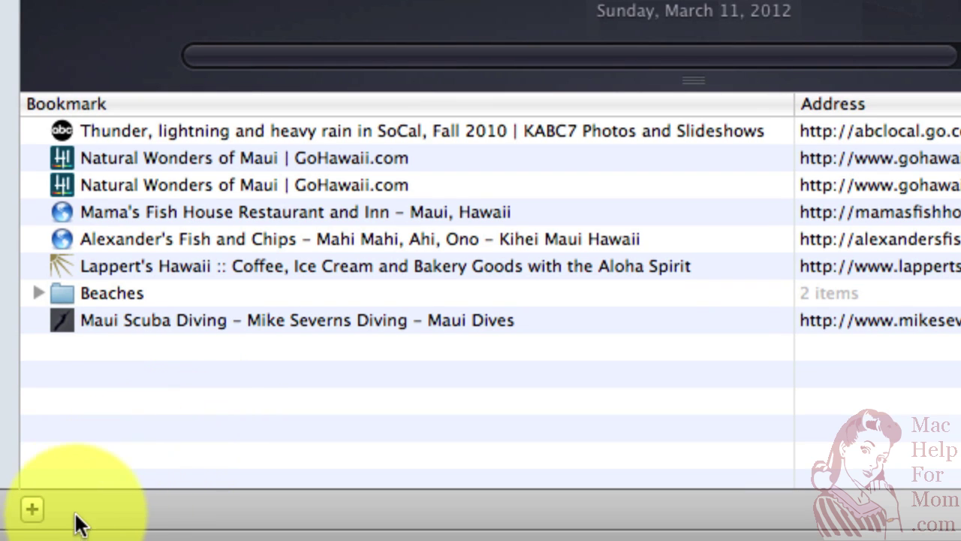
Add a 'Sports' folder to the Bookmarks Menu with a 'Basketball' folder inside it.
click(31, 509)
text(Sports)
key(Return)
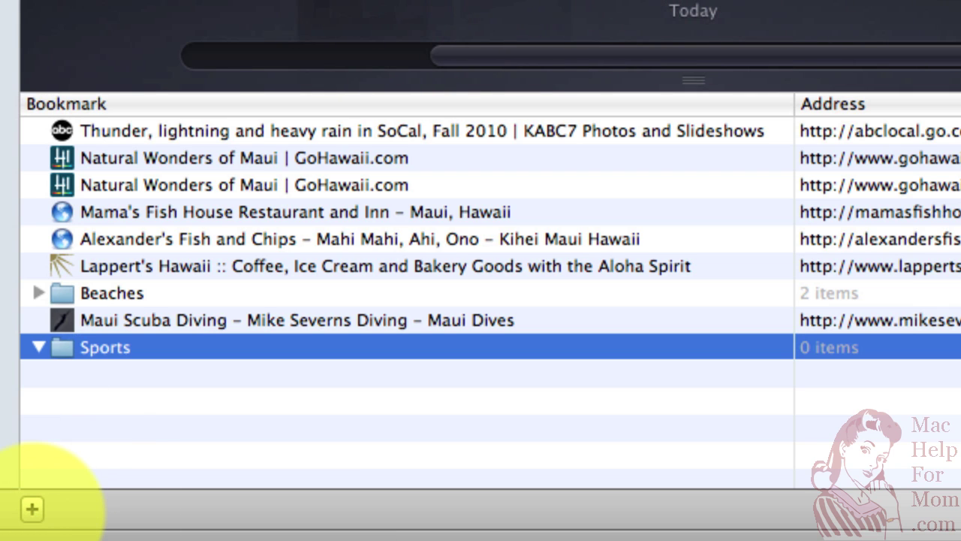
click(31, 509)
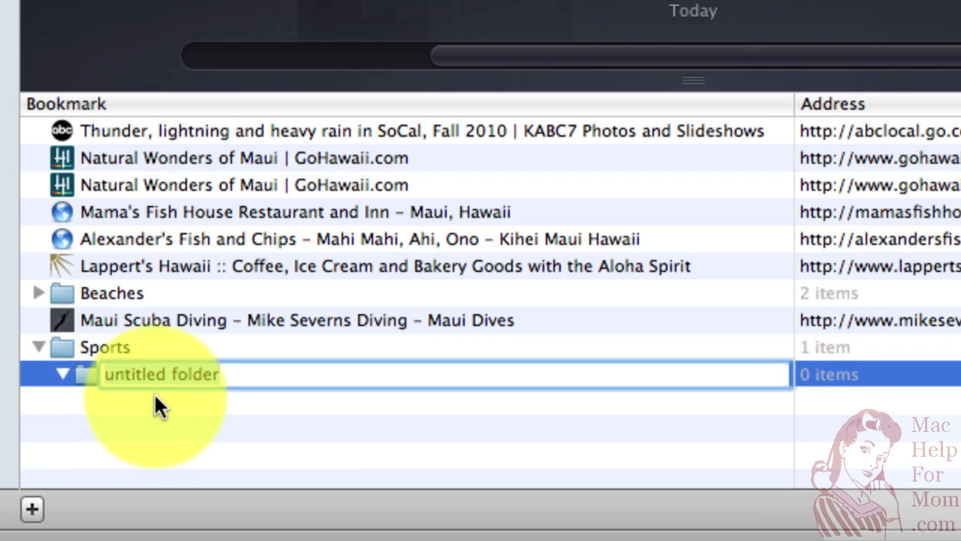
text(B)
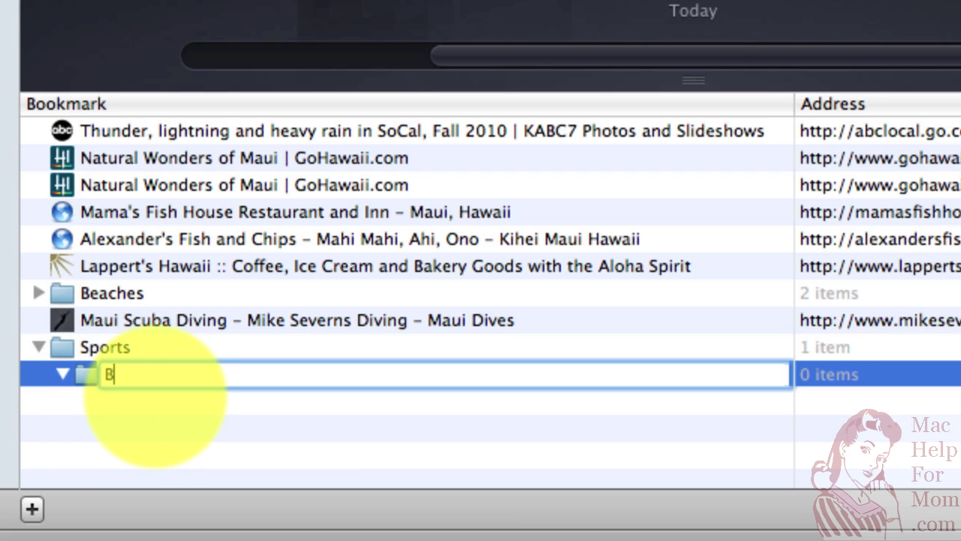
text(asketball)
key(Return)
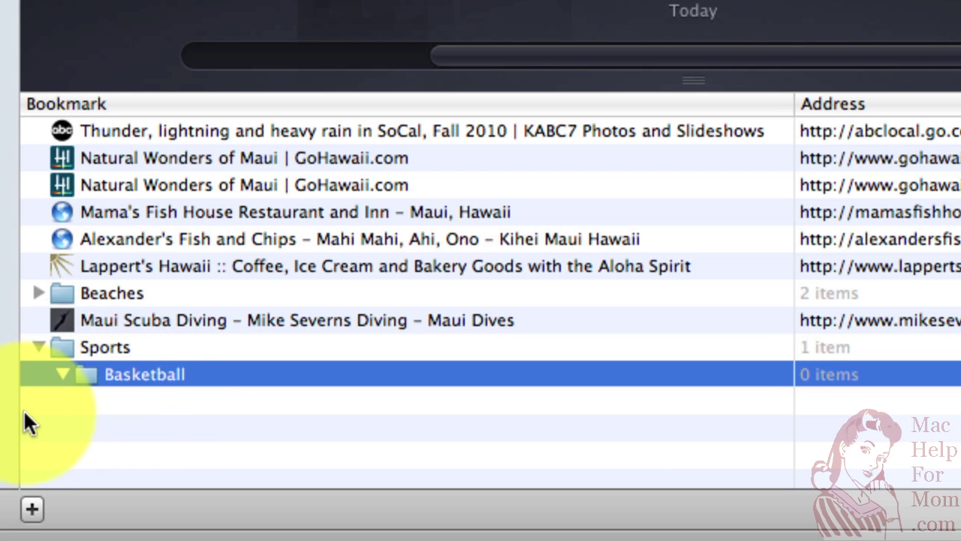
click(65, 398)
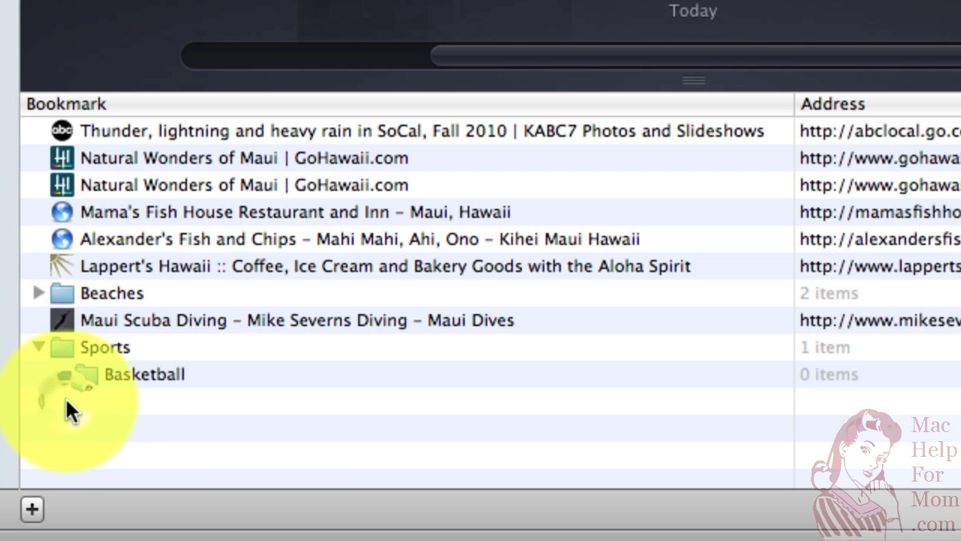
Add an empty 'Bills' folder and collapse the Sports folder.
click(34, 511)
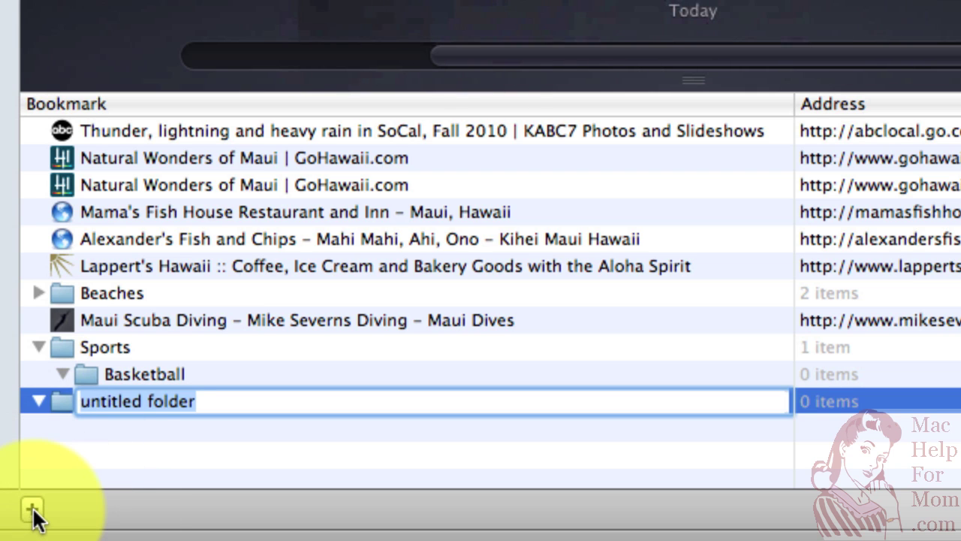
text(Bills)
key(Return)
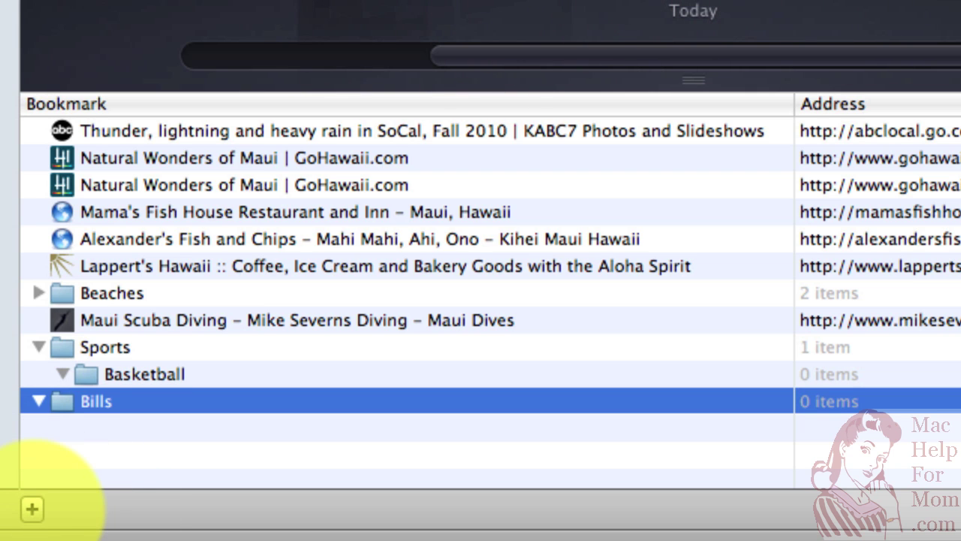
click(39, 347)
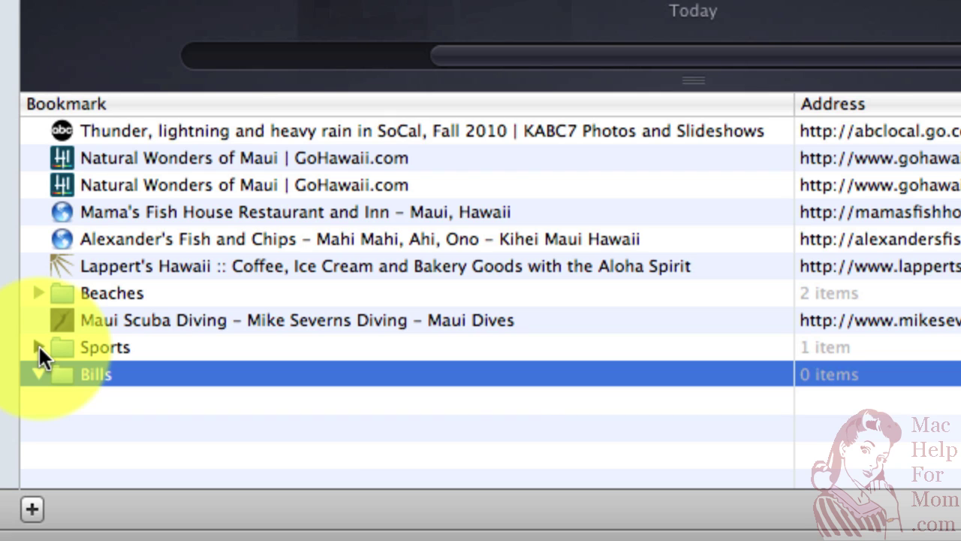
click(39, 347)
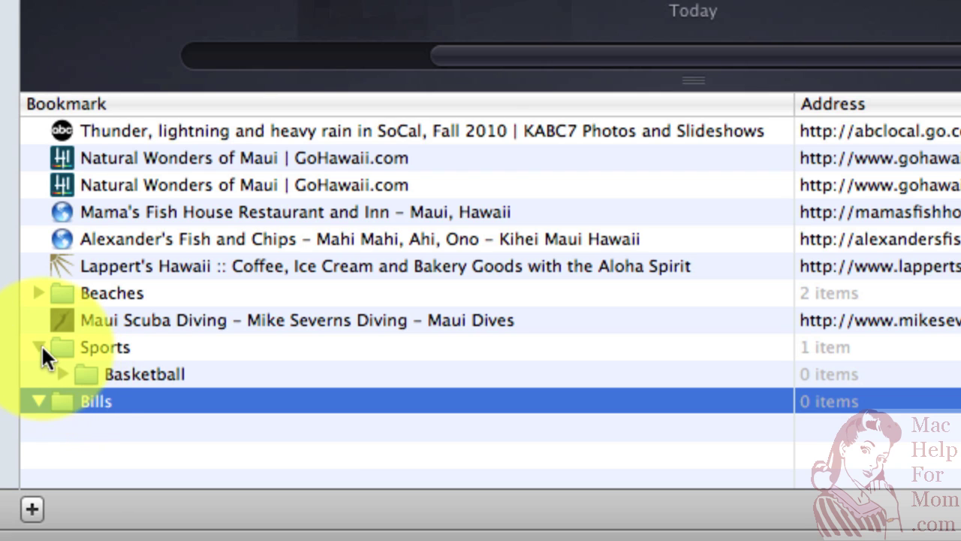
click(39, 343)
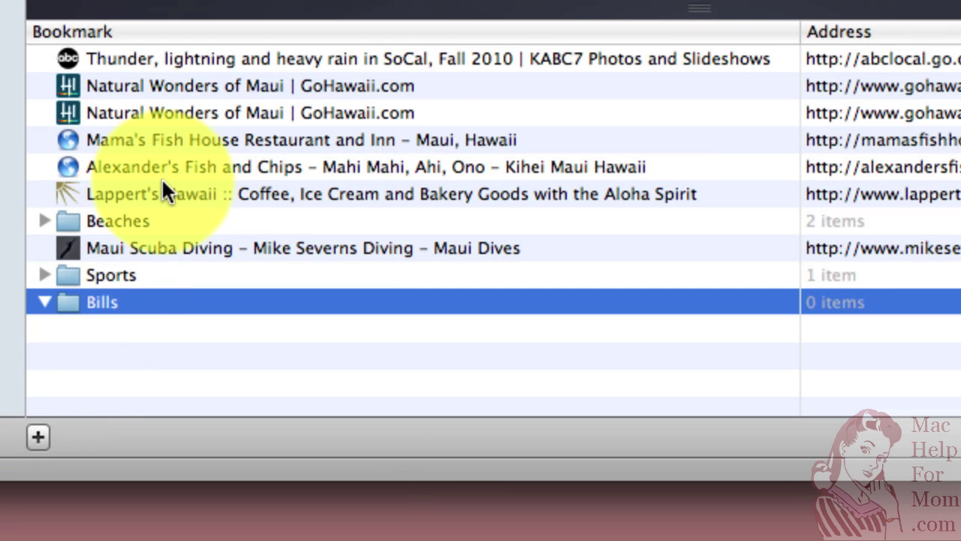
Select Lappert's Hawaii, Alexander's Fish and Chips and Mama's Fish House, and group them into 'Food'.
click(163, 192)
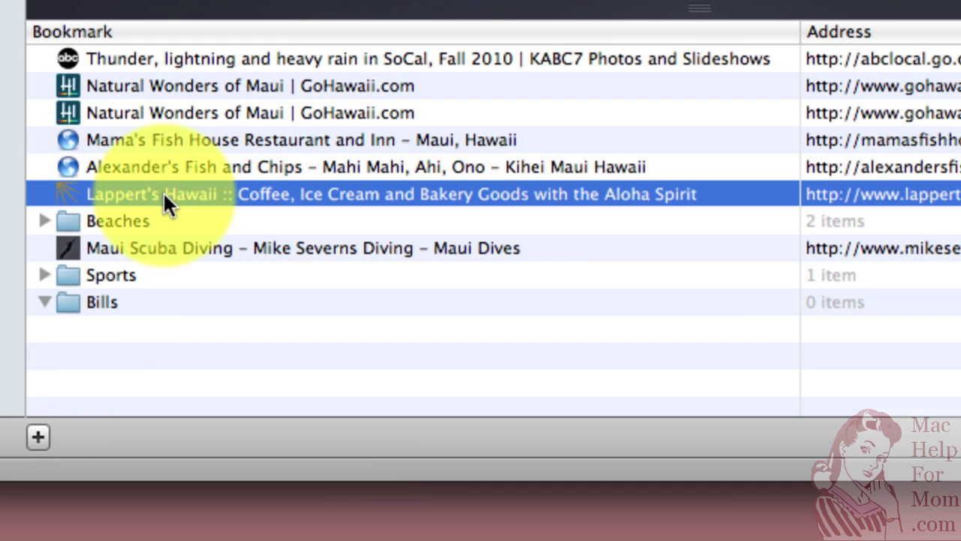
shift+click(183, 161)
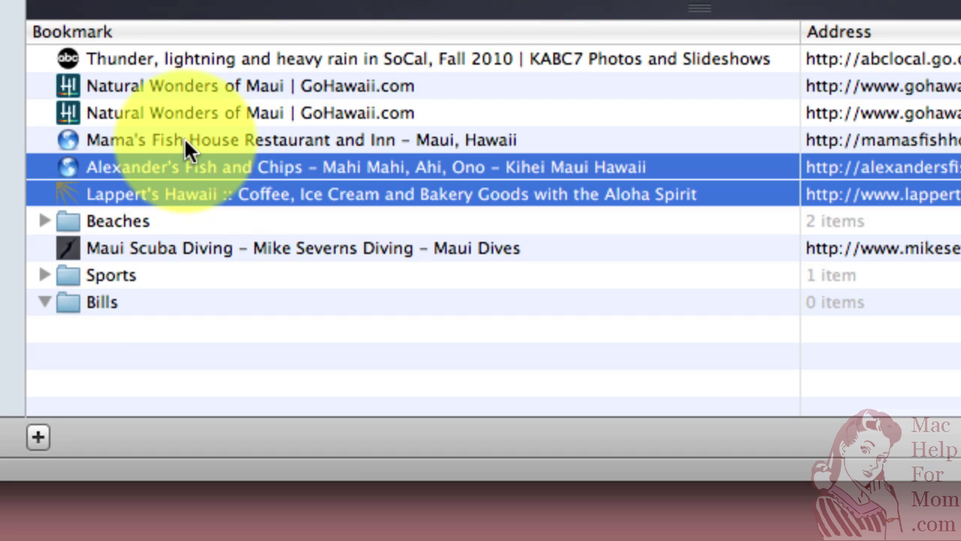
shift+click(185, 141)
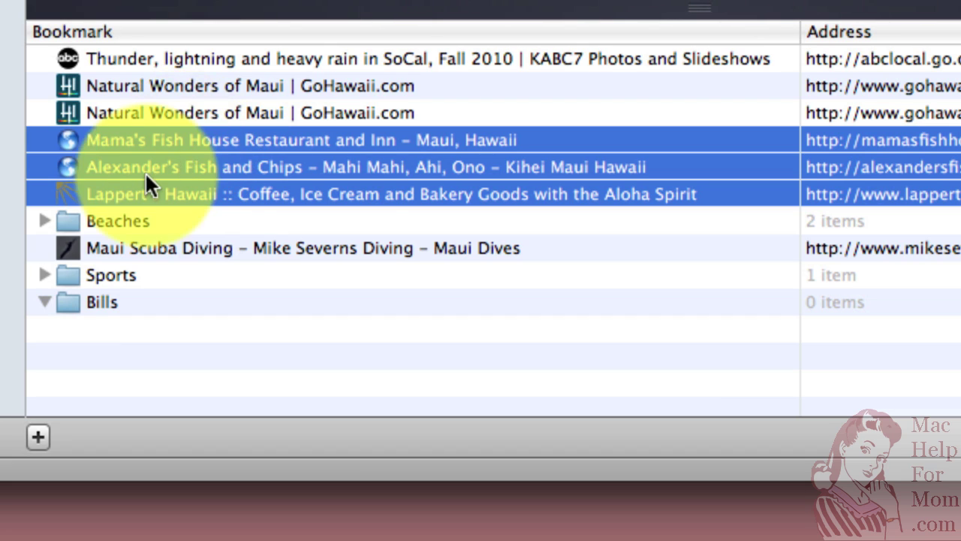
alt+click(40, 435)
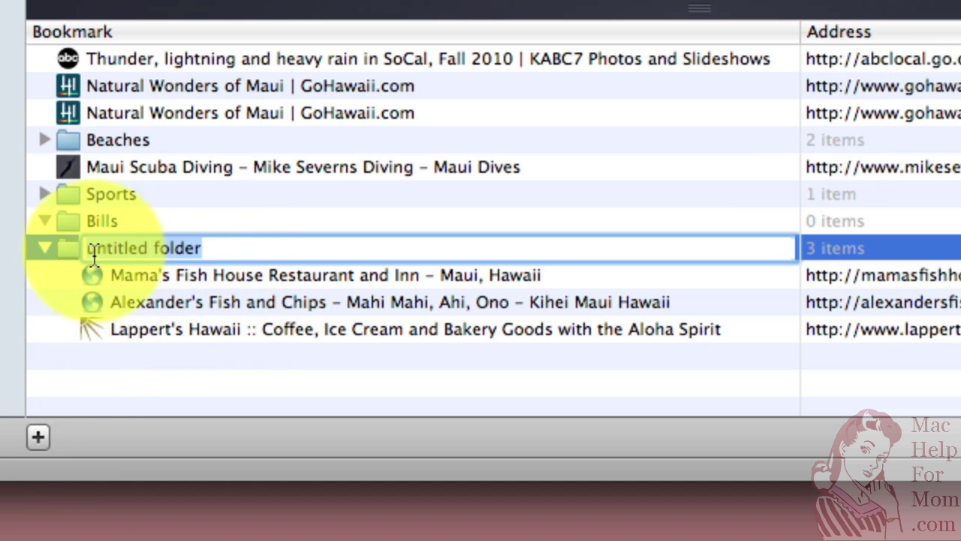
text(Food)
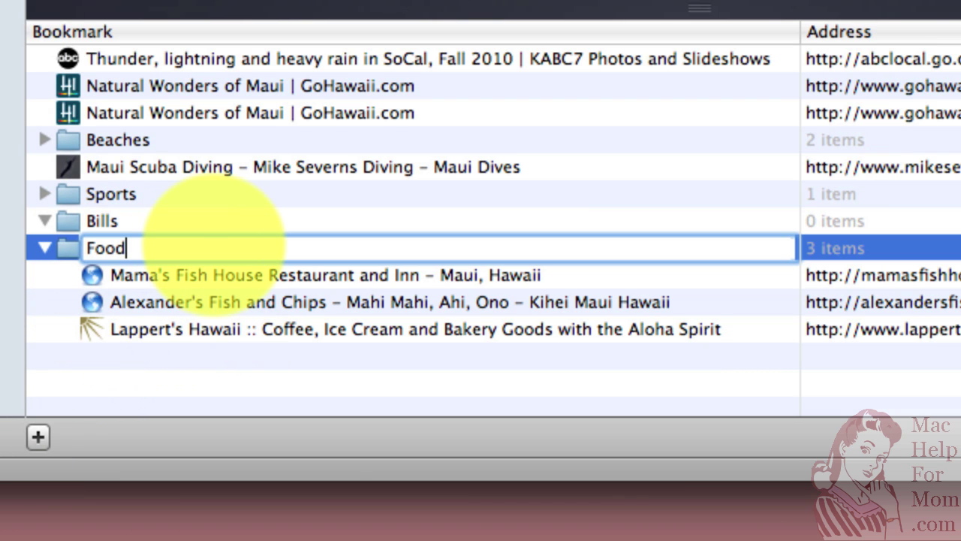
key(Return)
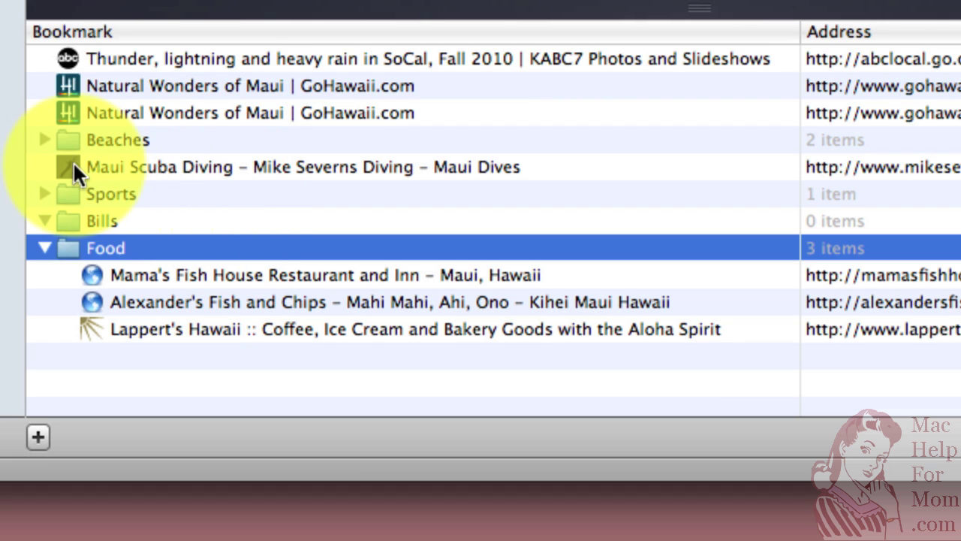
Place Maui Scuba Diving above Beaches and delete the duplicate Natural Wonders of Maui bookmark.
drag(73, 164, 75, 191)
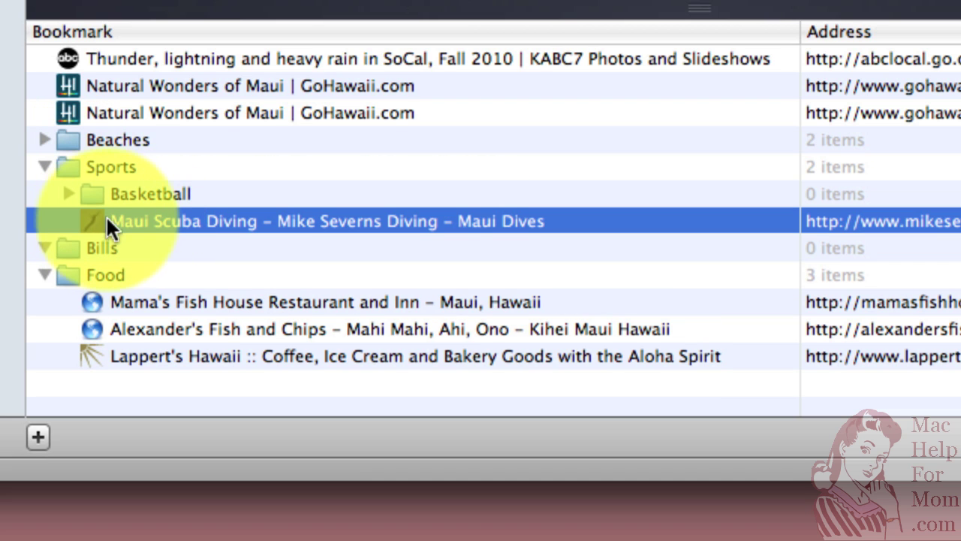
drag(92, 217, 42, 126)
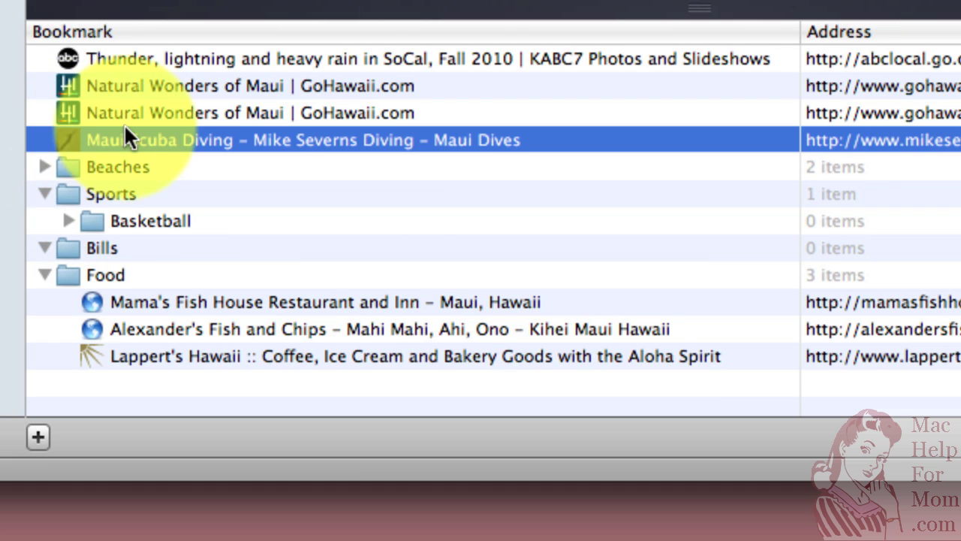
click(181, 112)
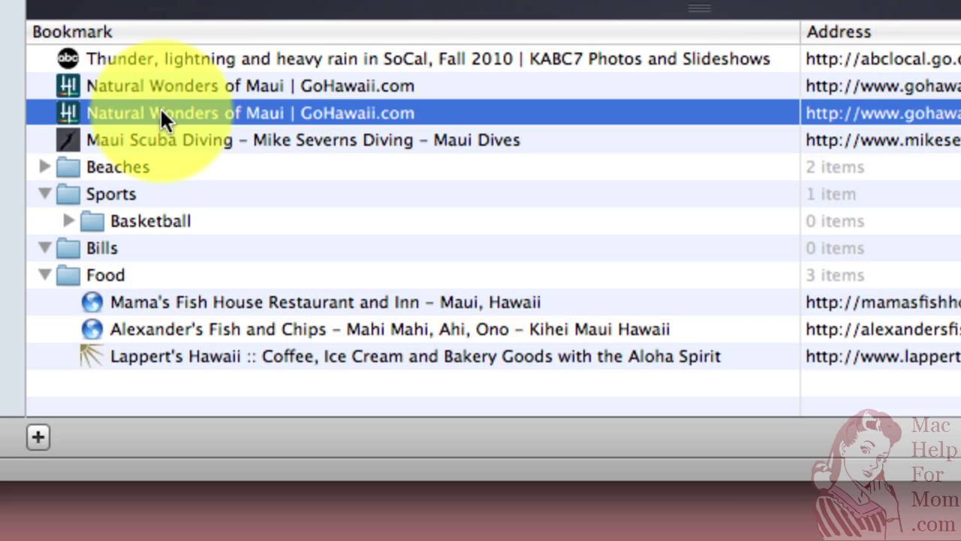
right_click(160, 107)
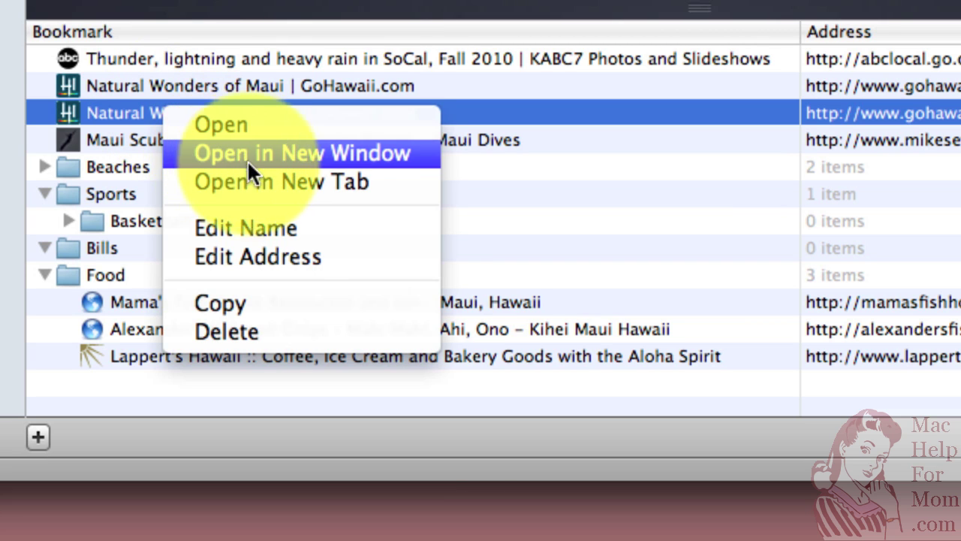
click(112, 107)
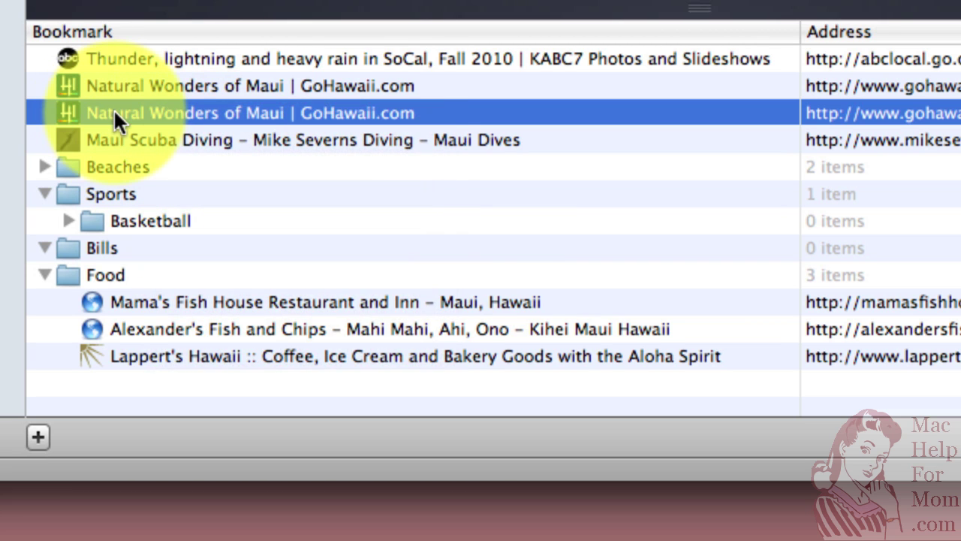
key(Delete)
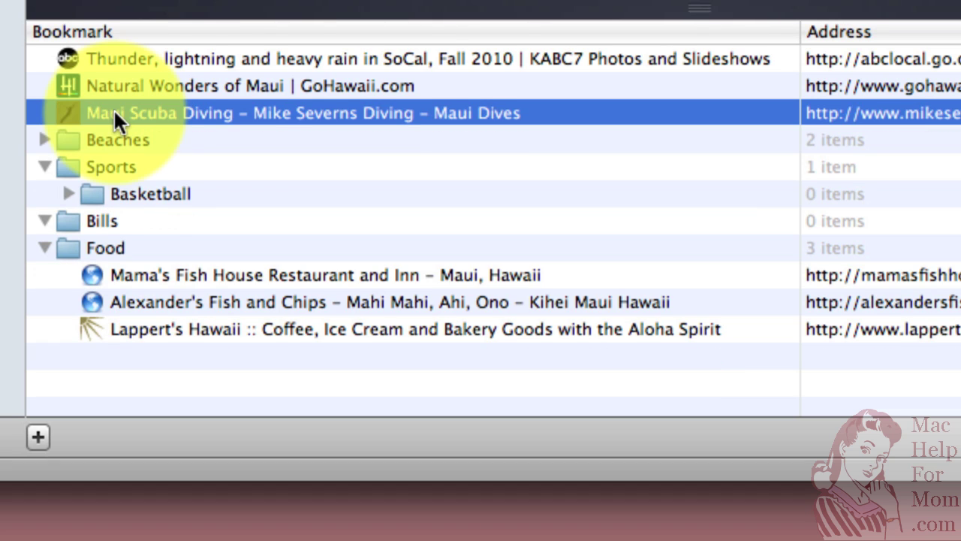